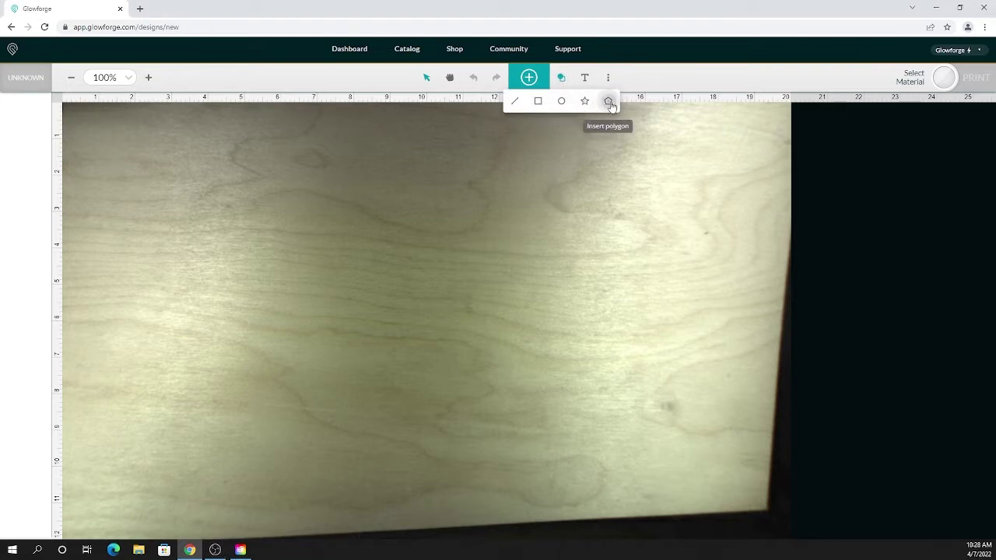
Insert a polygon on the material and set its number of points to 5
click(609, 102)
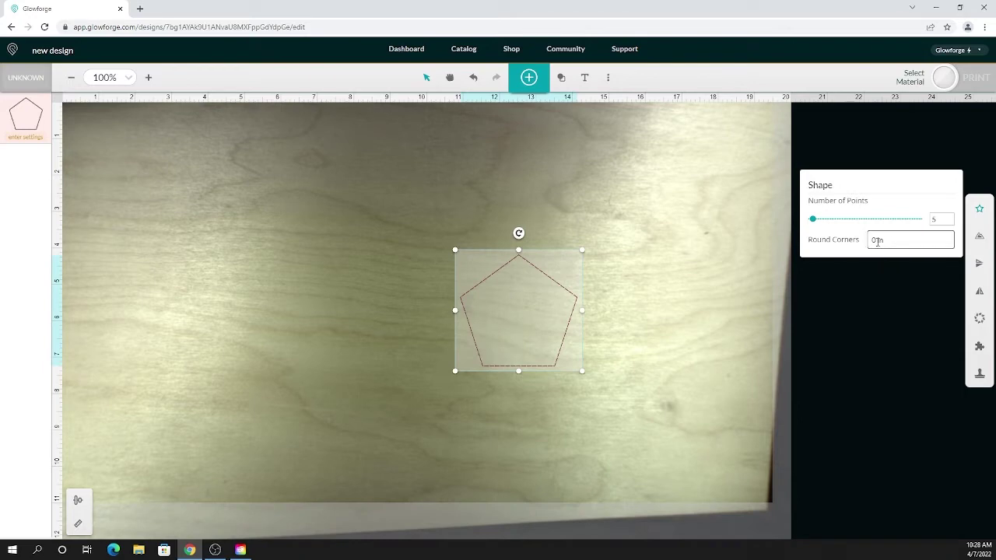
drag(812, 219, 847, 222)
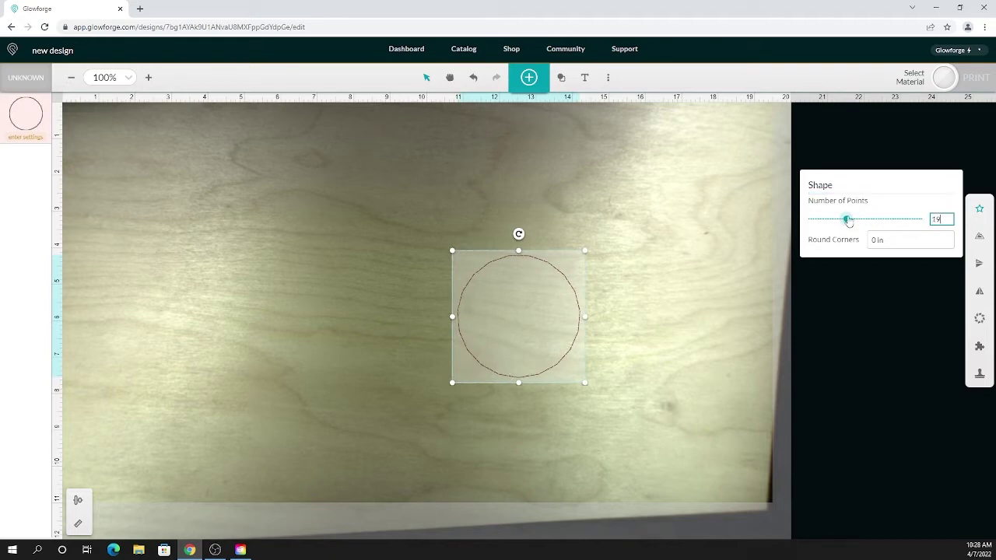
click(820, 221)
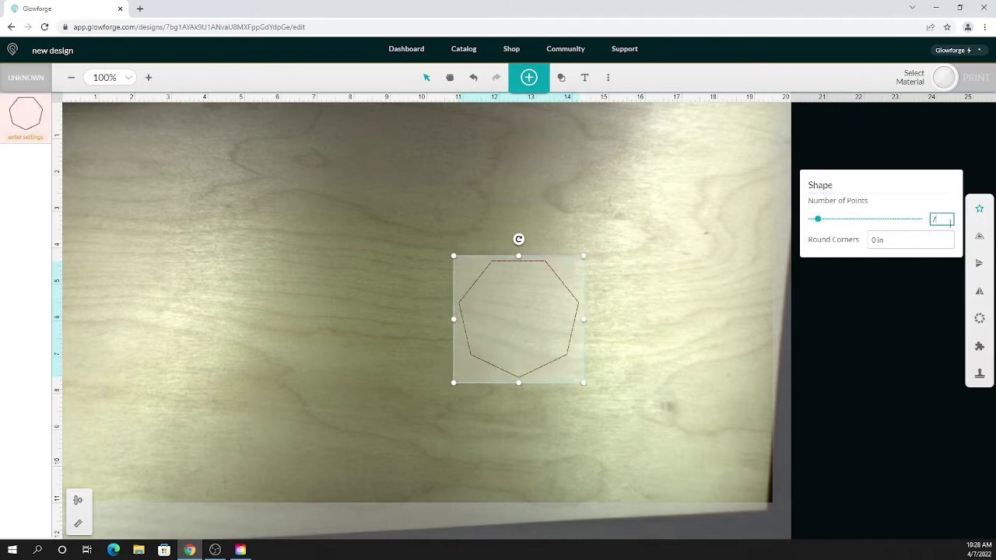
key(BackSpace)
text(5)
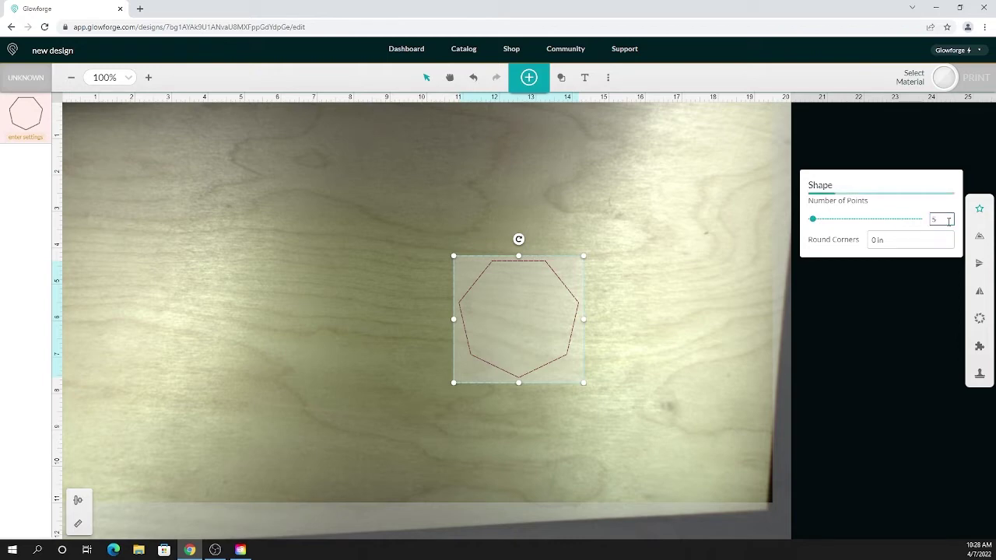
click(646, 395)
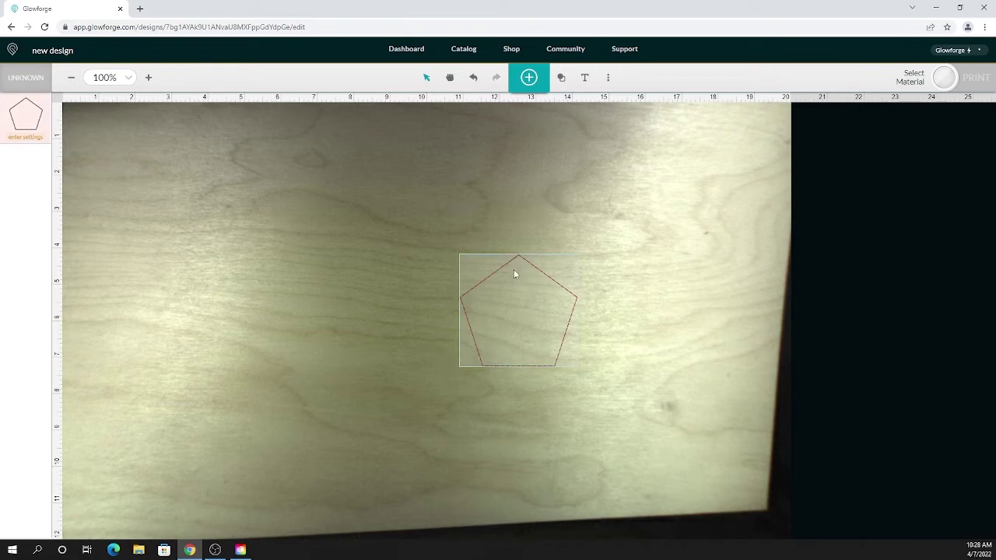
Insert a circle, shrink it to a small hole and place it just inside the pentagon's upper corner
click(560, 79)
click(561, 100)
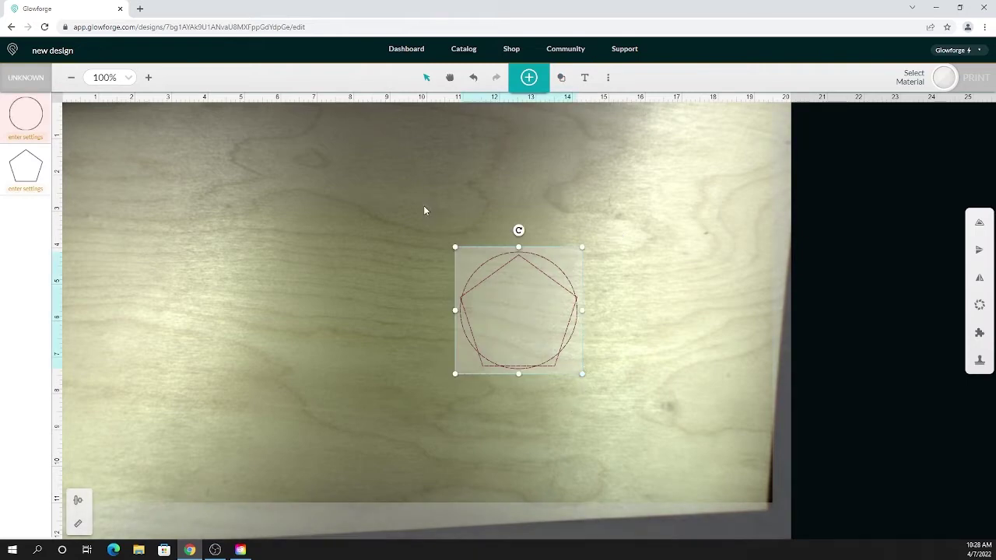
drag(582, 373, 519, 270)
click(476, 243)
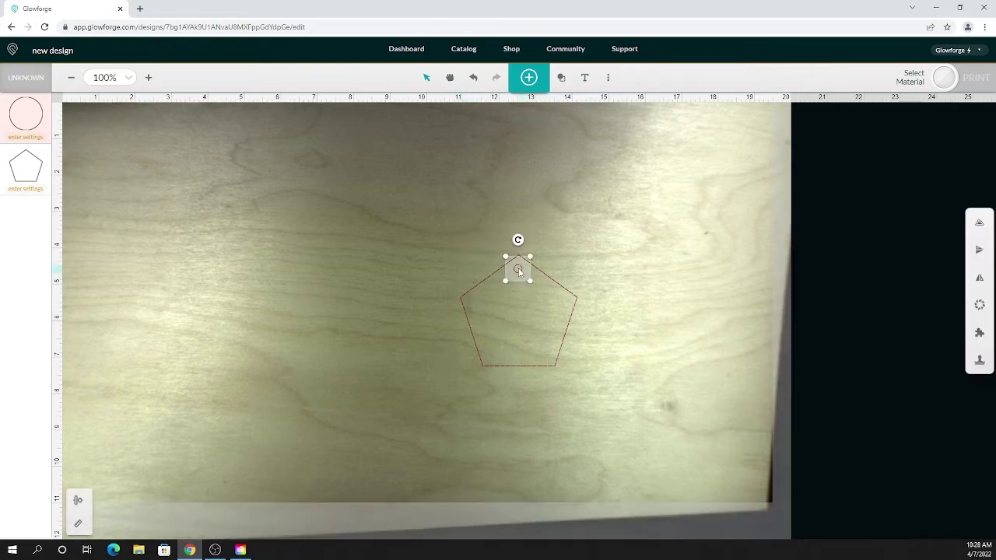
click(736, 356)
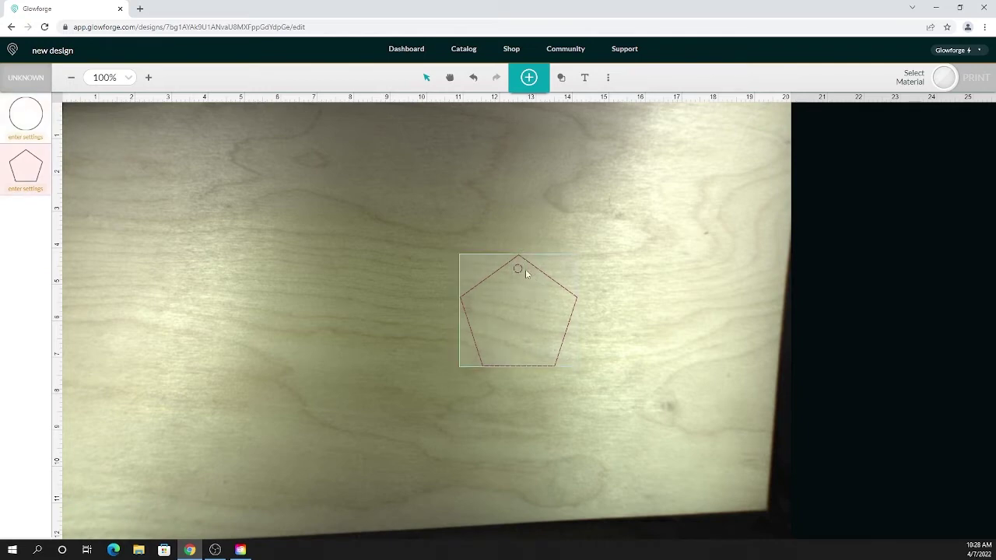
Align the small circle and the pentagon on their centers so the hole sits under the pentagon's peak
drag(596, 393, 434, 210)
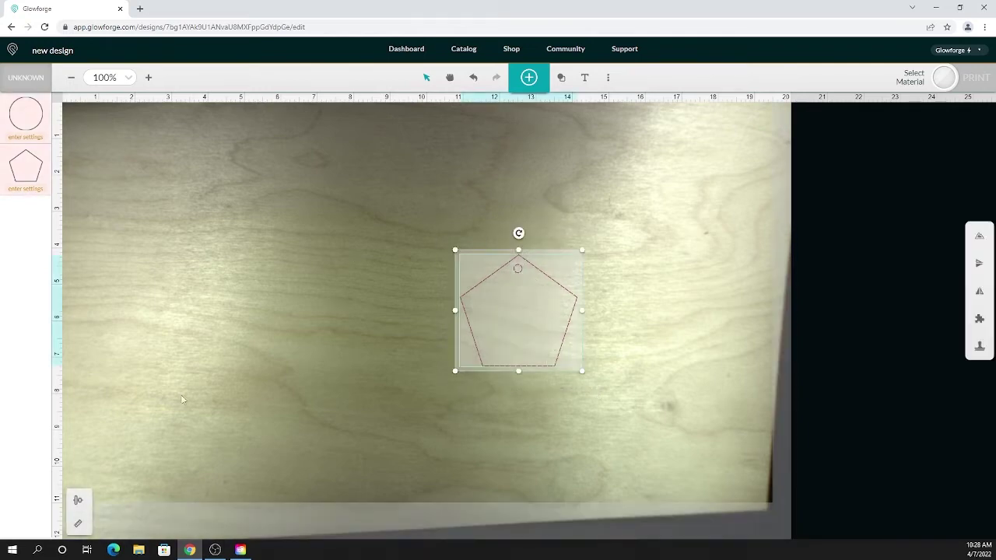
click(78, 502)
click(155, 502)
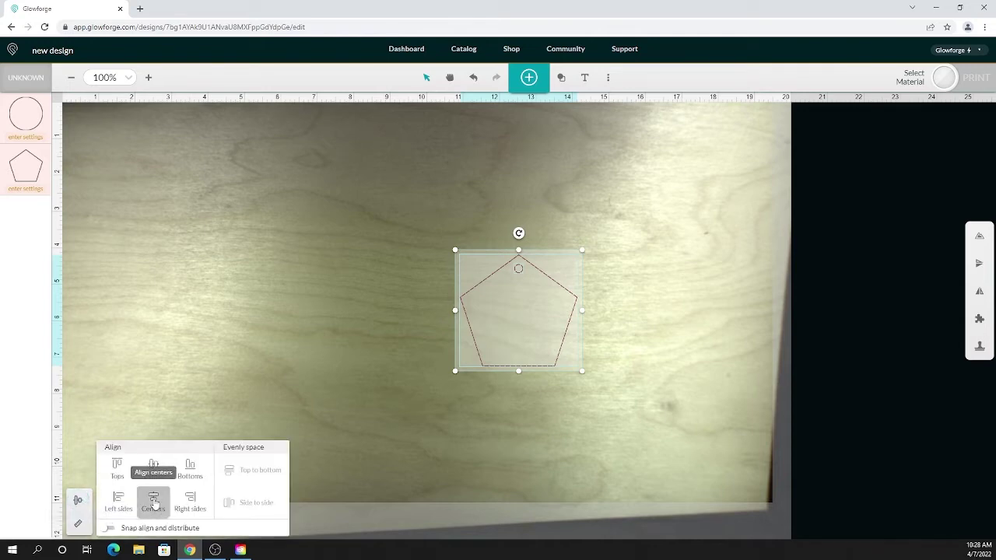
click(424, 432)
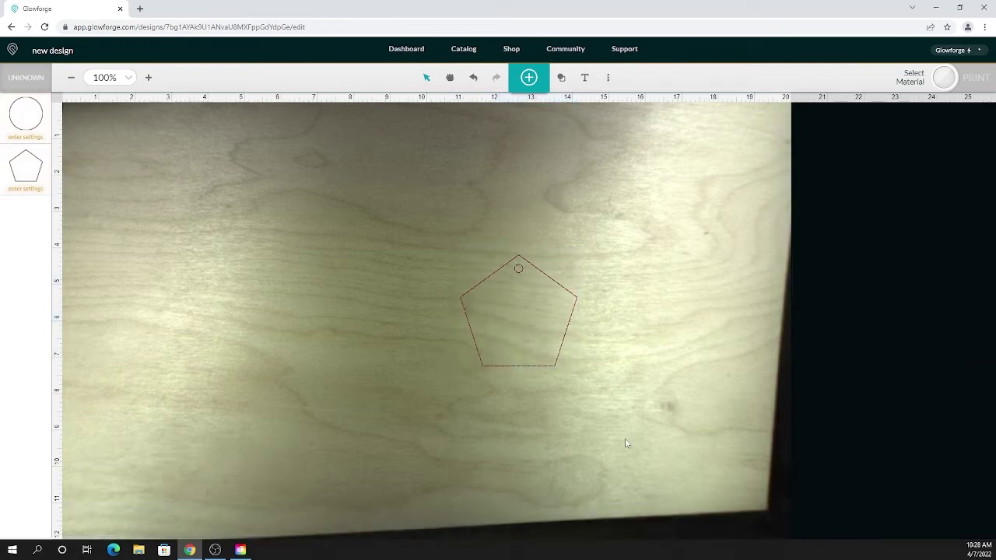
click(539, 308)
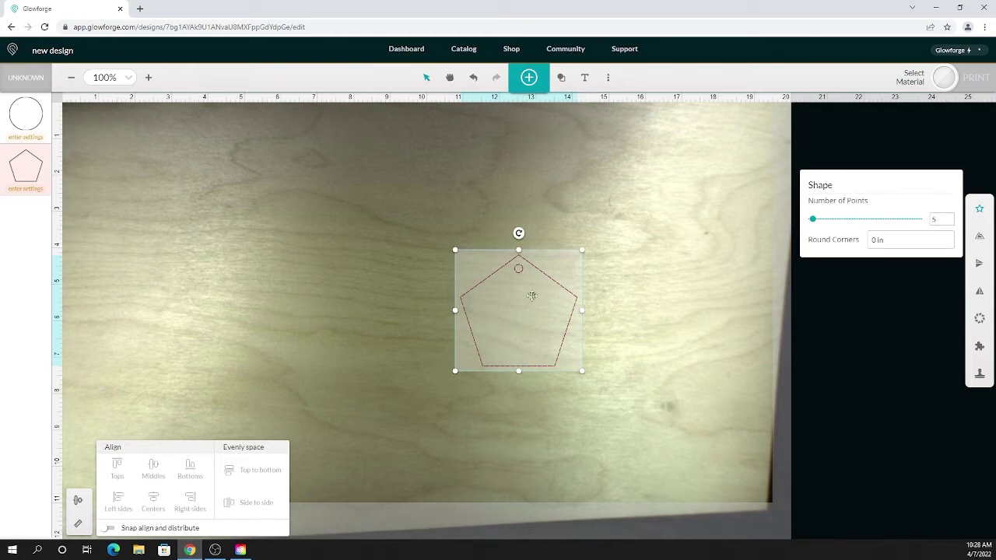
click(608, 435)
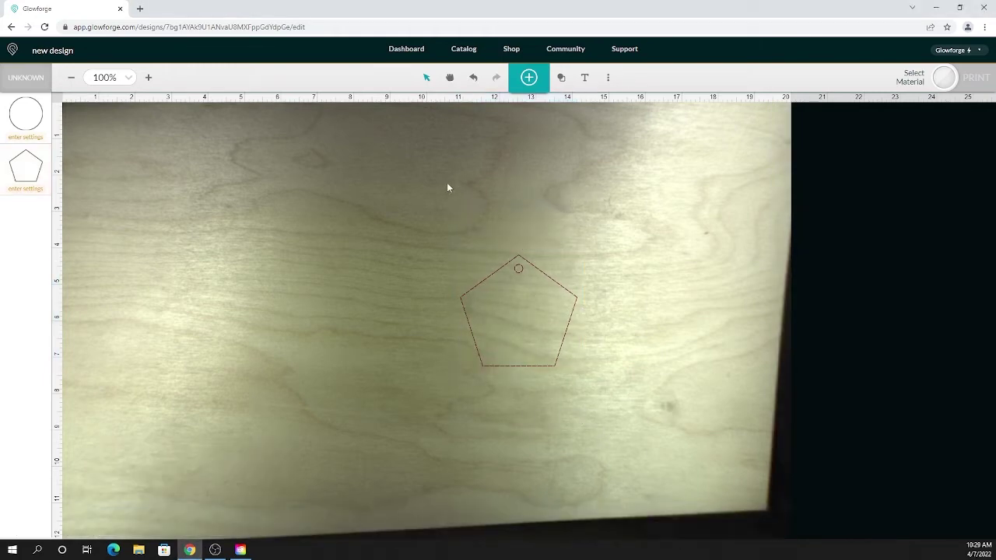
Scale the pentagon and its hole together to a width of 1.5 in, with proportions linked
click(520, 272)
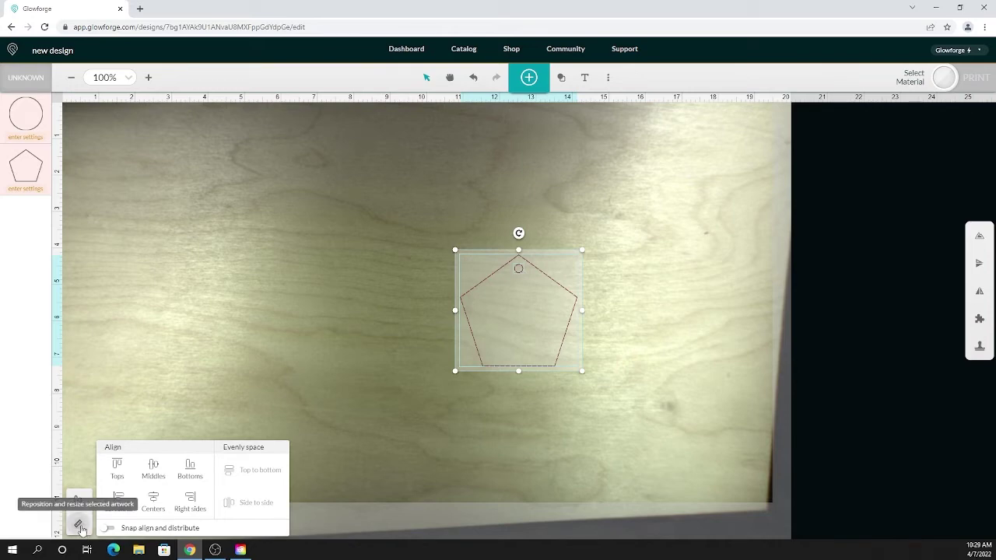
click(79, 526)
click(207, 519)
drag(208, 519, 172, 516)
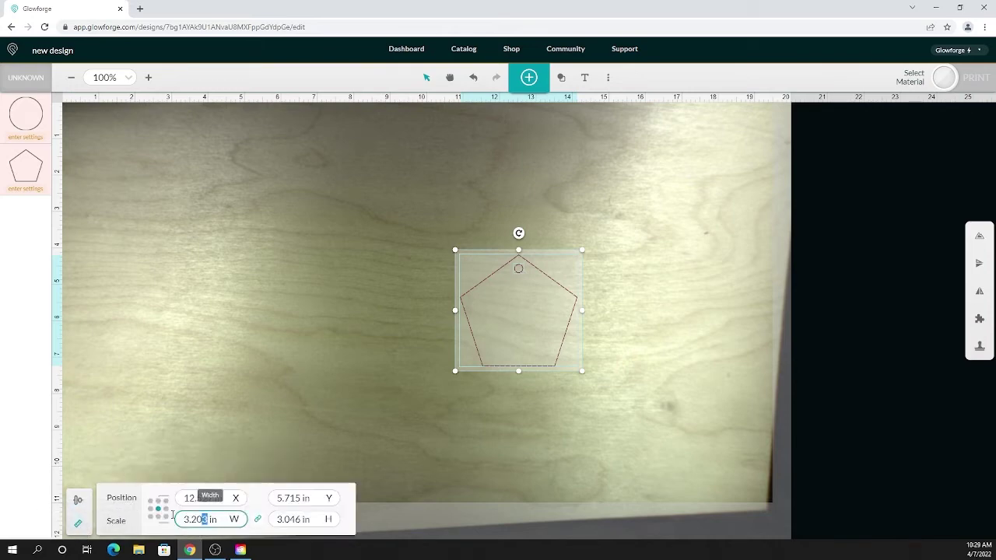
text(1)
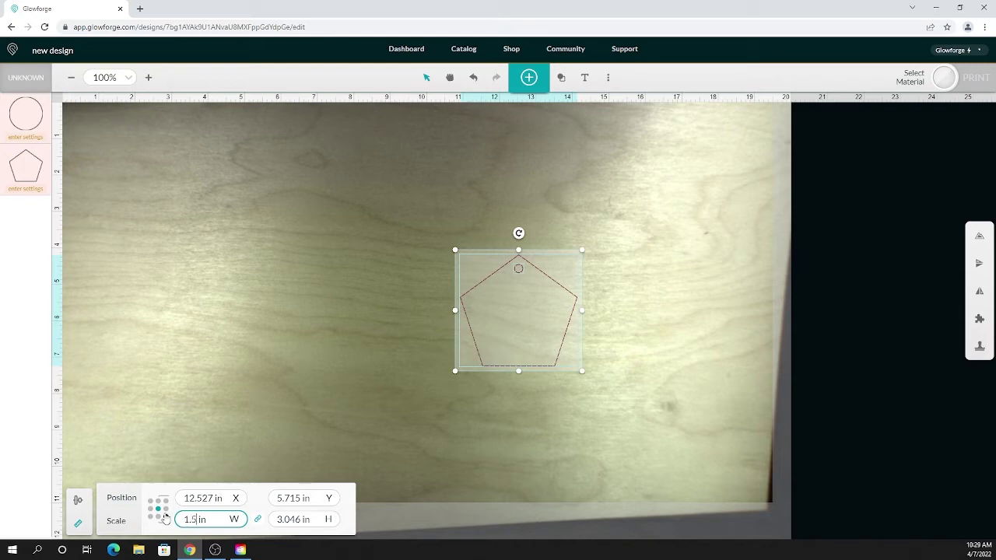
text(.5)
key(Return)
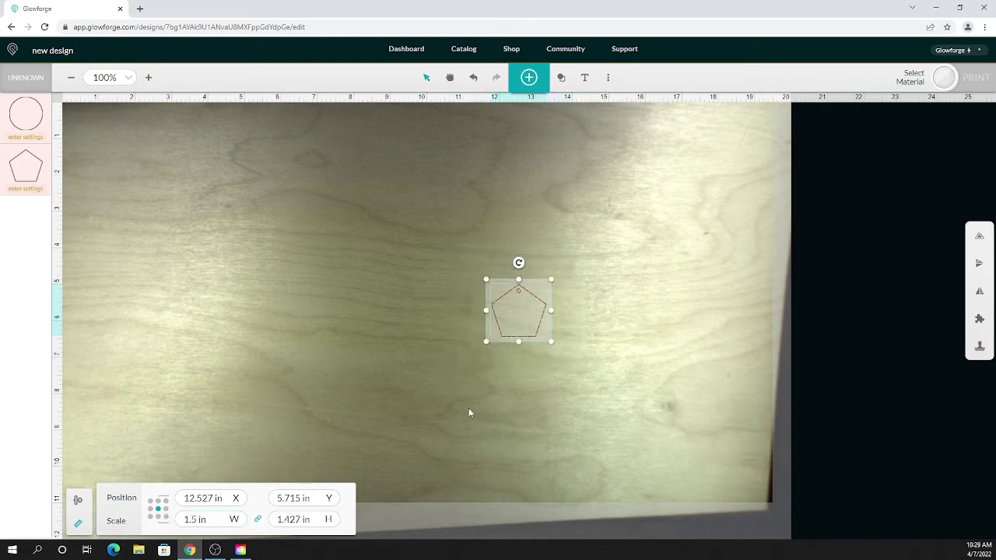
click(508, 394)
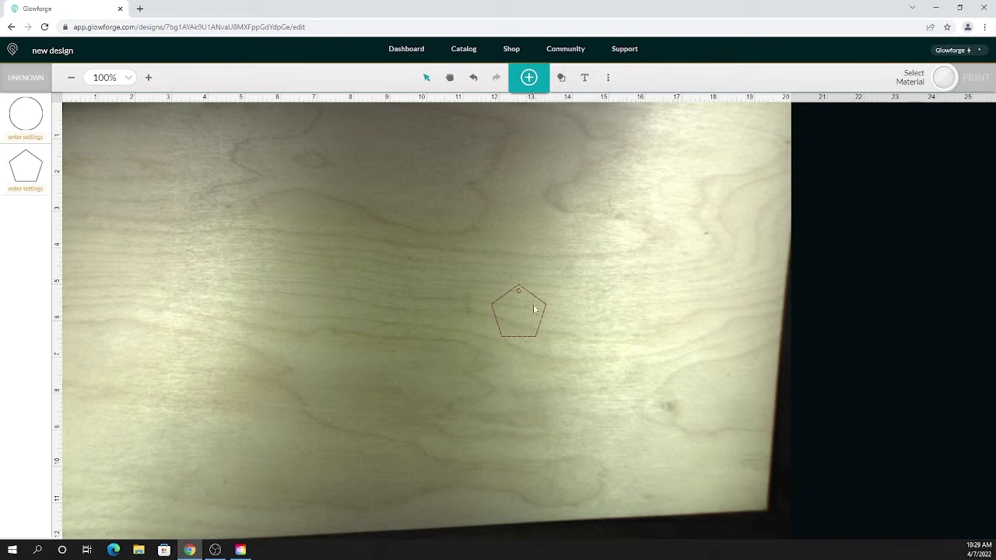
Search the graphics for "cat", insert the outlined cat face with whiskers and shrink it to about 0.8 in wide inside the pentagon
click(528, 79)
click(467, 140)
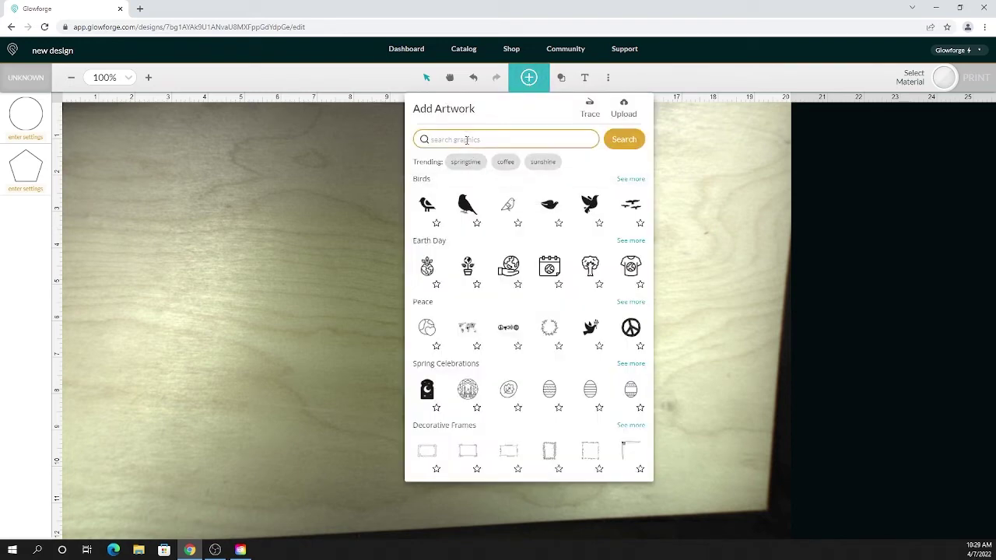
text(cat)
key(Return)
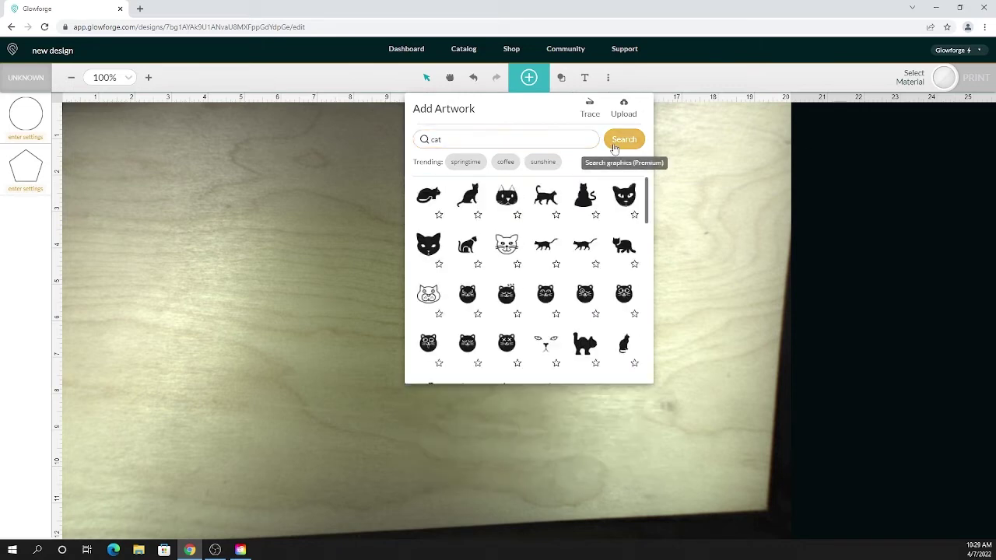
scroll(565, 235, down, 2)
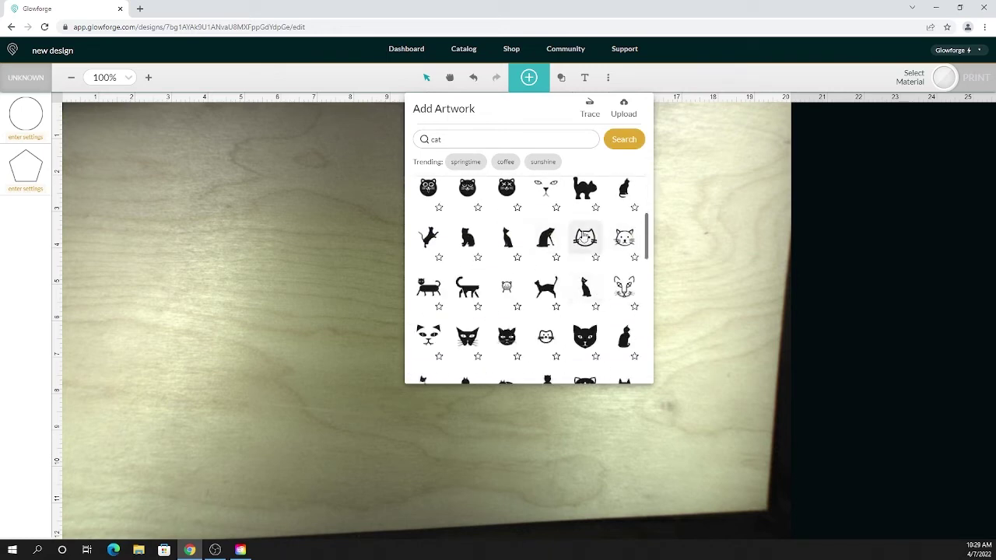
click(585, 237)
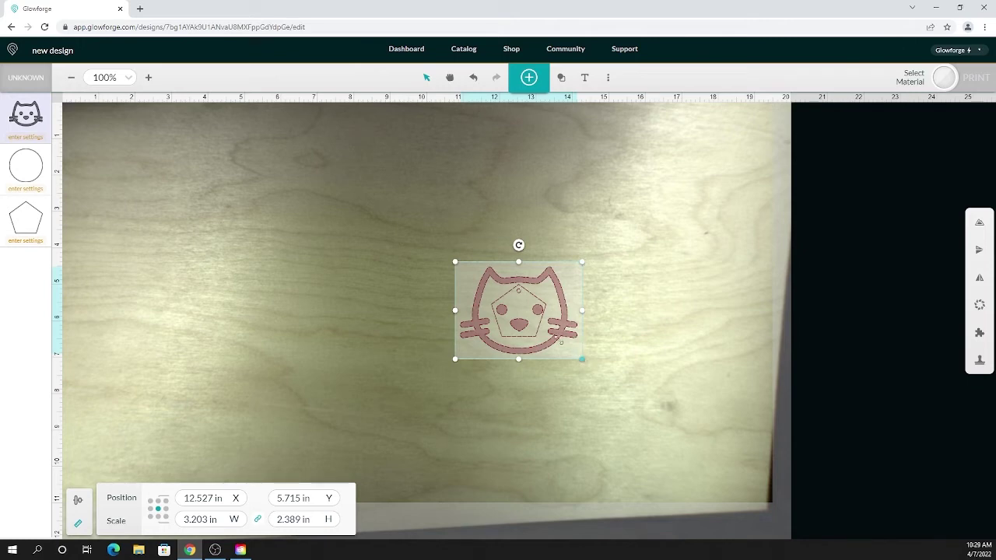
drag(582, 358, 524, 309)
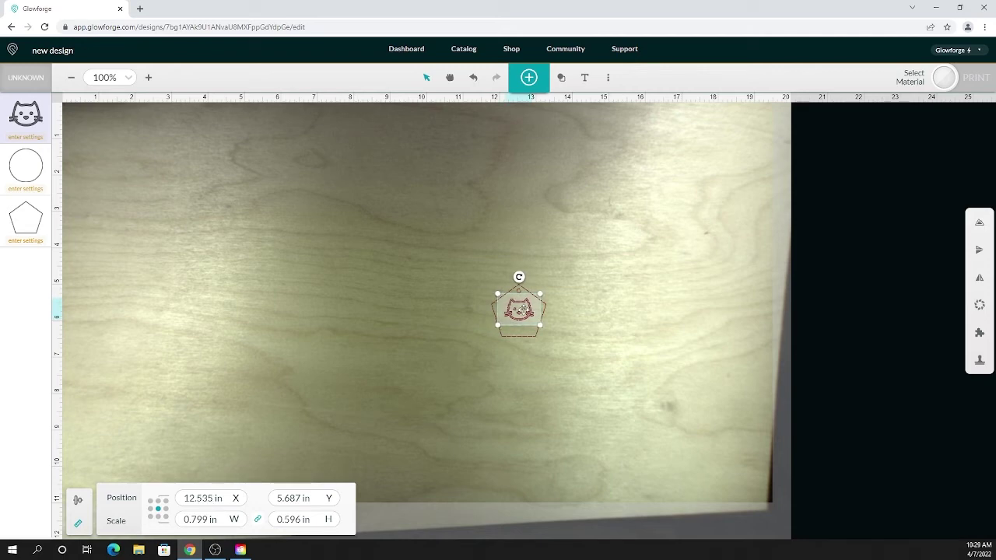
click(592, 362)
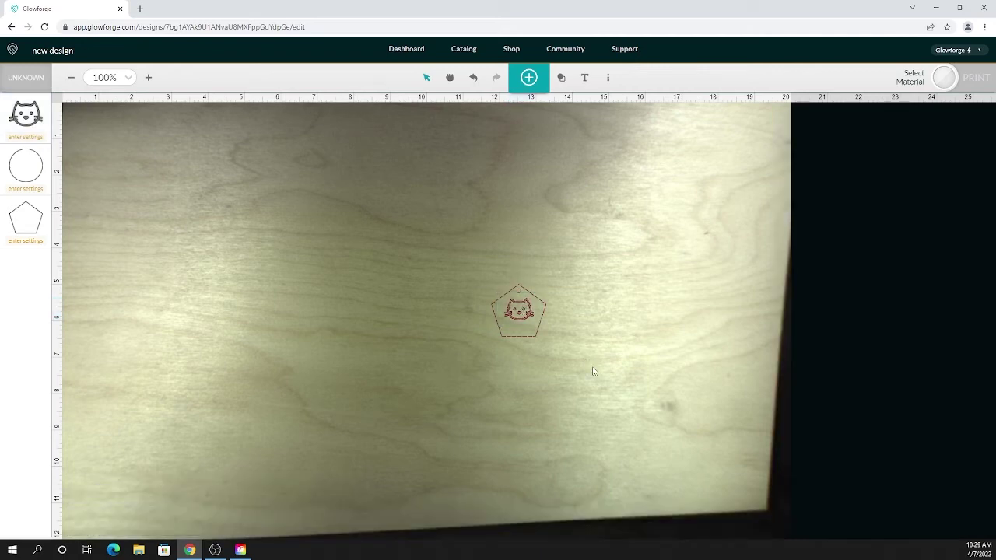
Add a text object with the name for the tag and set its typeface to the handwritten font Patrick Hand
click(587, 79)
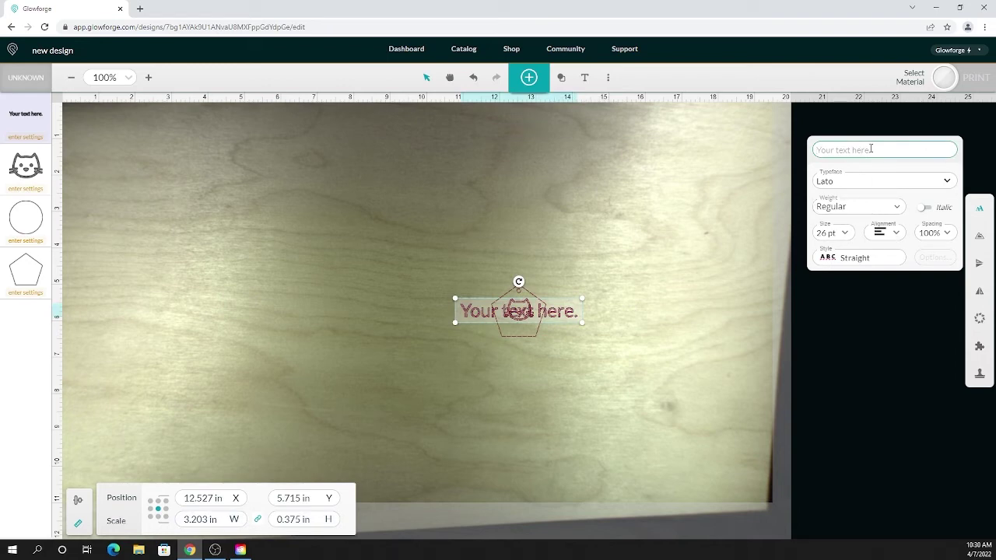
text(Abby)
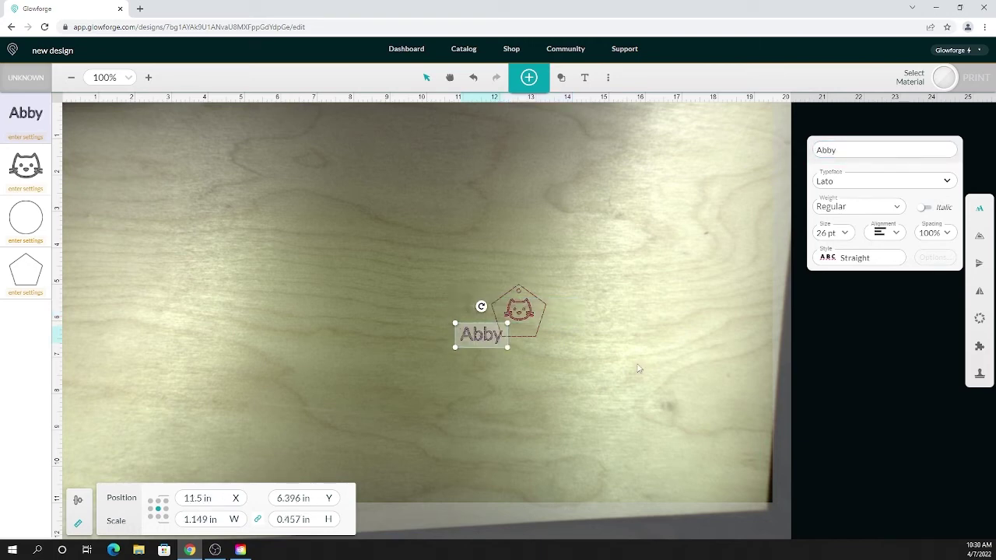
click(951, 180)
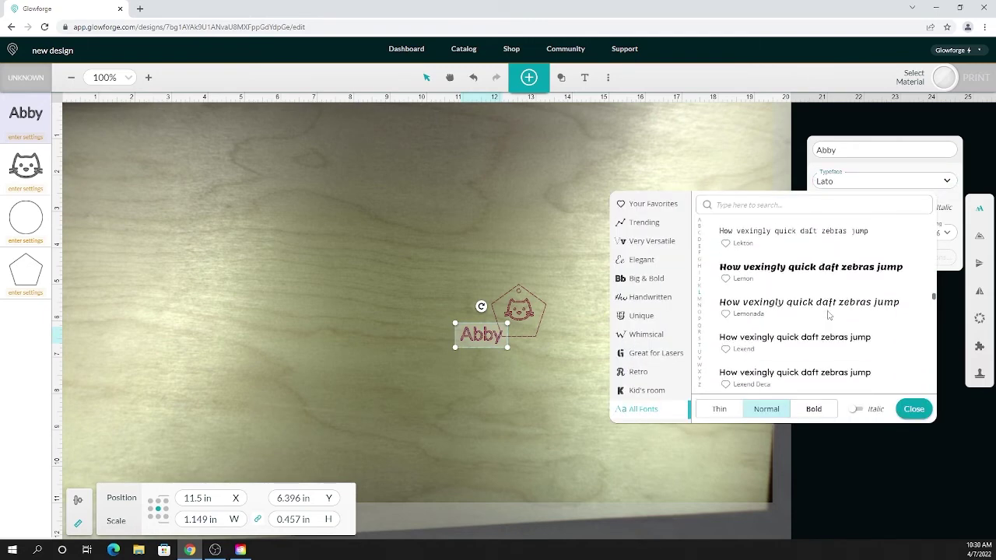
scroll(829, 315, down, 4)
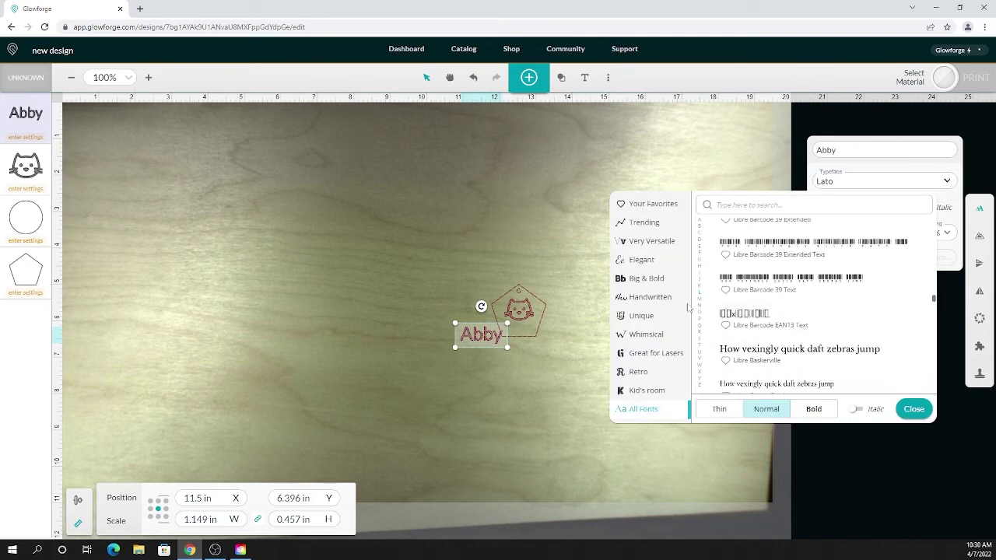
click(643, 298)
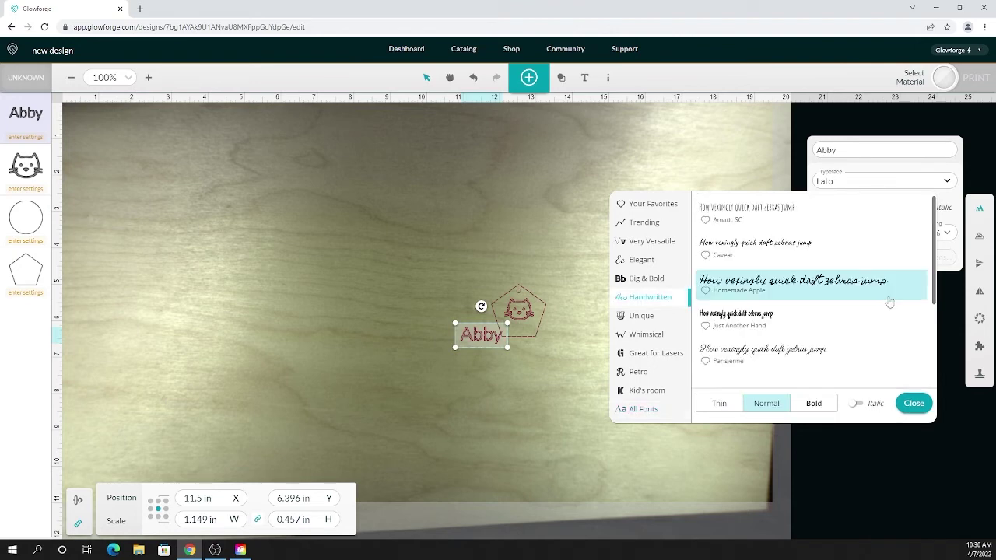
scroll(752, 317, down, 2)
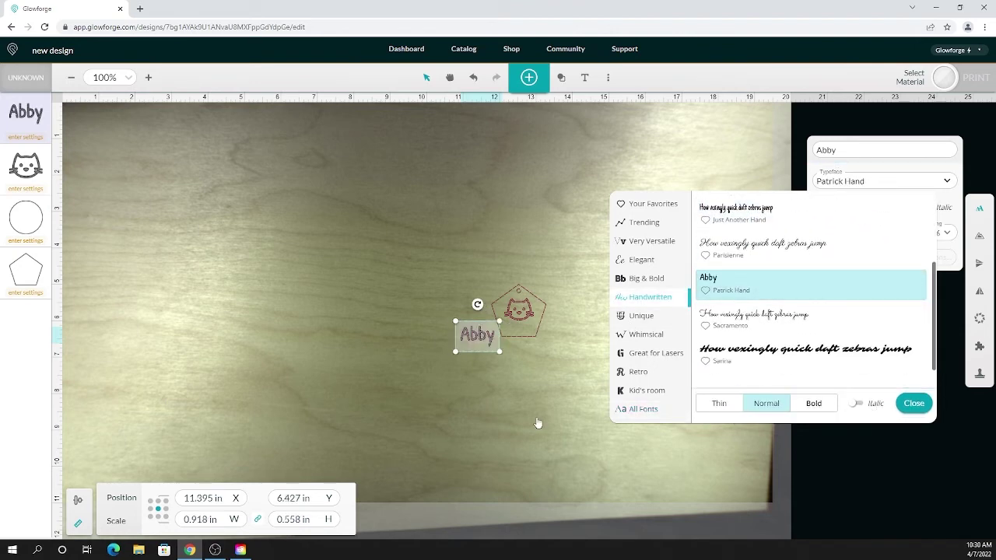
click(914, 403)
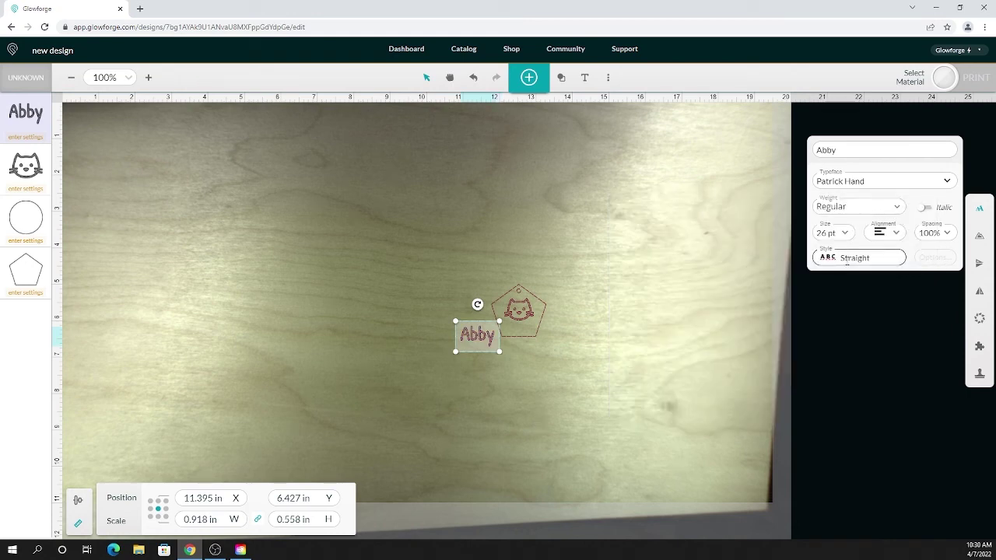
click(855, 257)
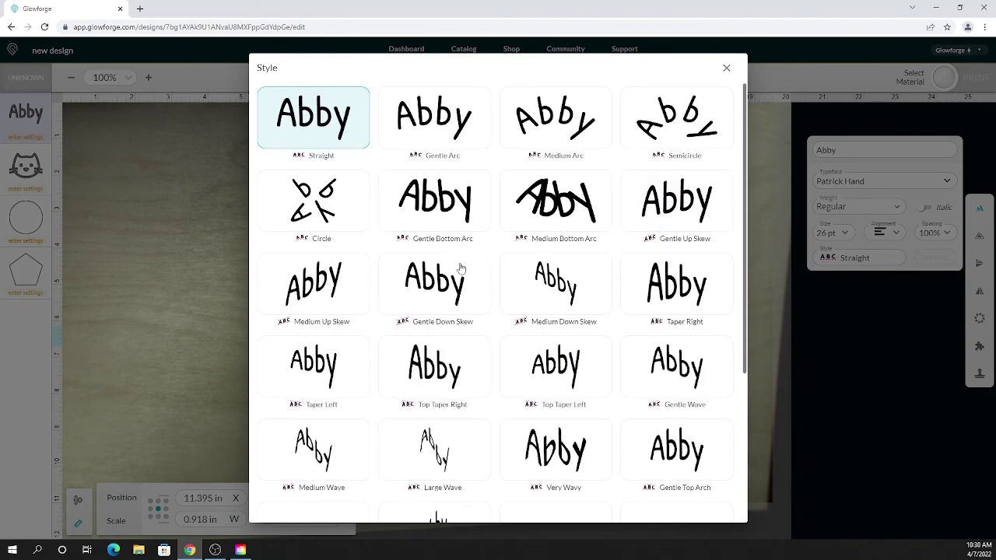
click(726, 68)
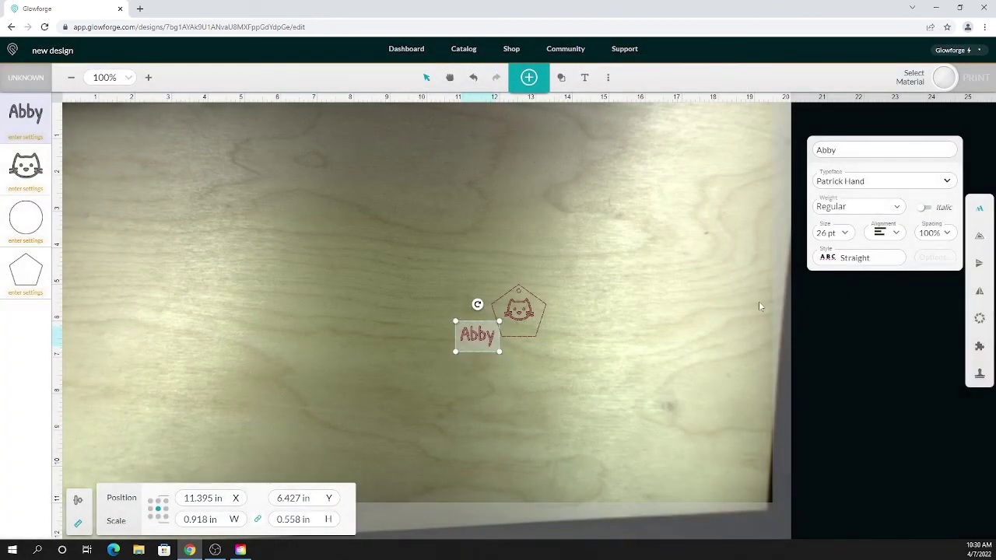
Shrink the name text to 13 pt, about 0.47 in wide, and place it below the cat face inside the pentagon
drag(499, 322, 517, 329)
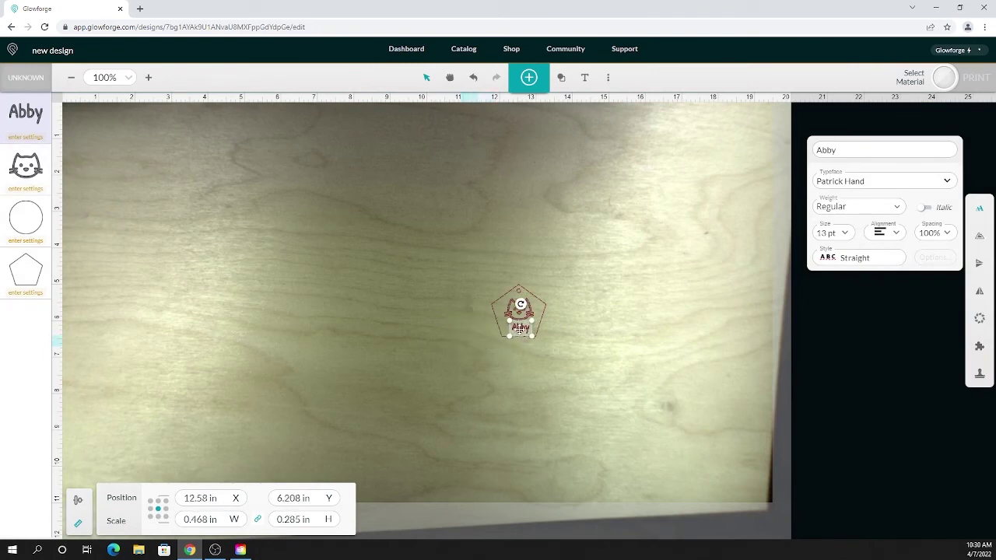
click(570, 381)
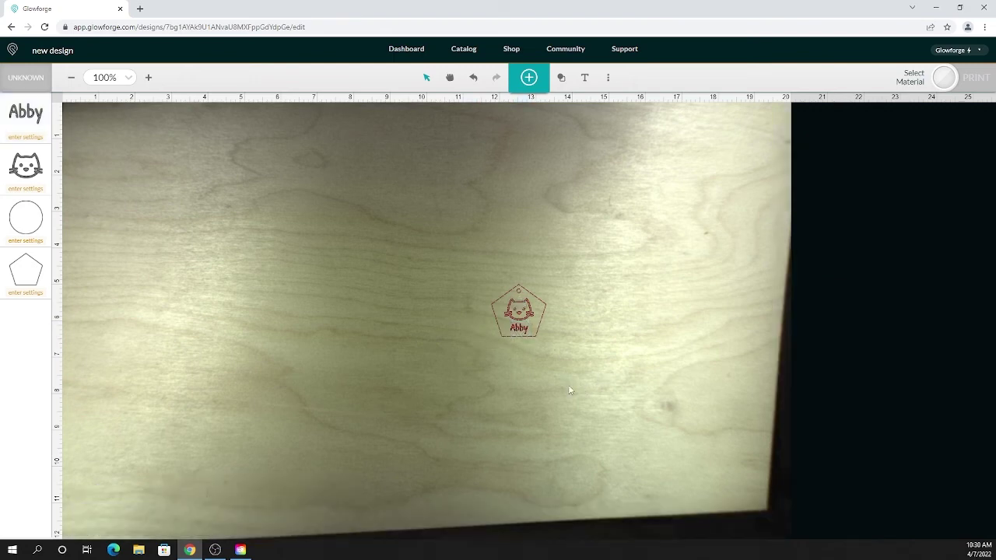
Align the name, cat face, hole and pentagon on their vertical centre line with Align Centers
key(ctrl+a)
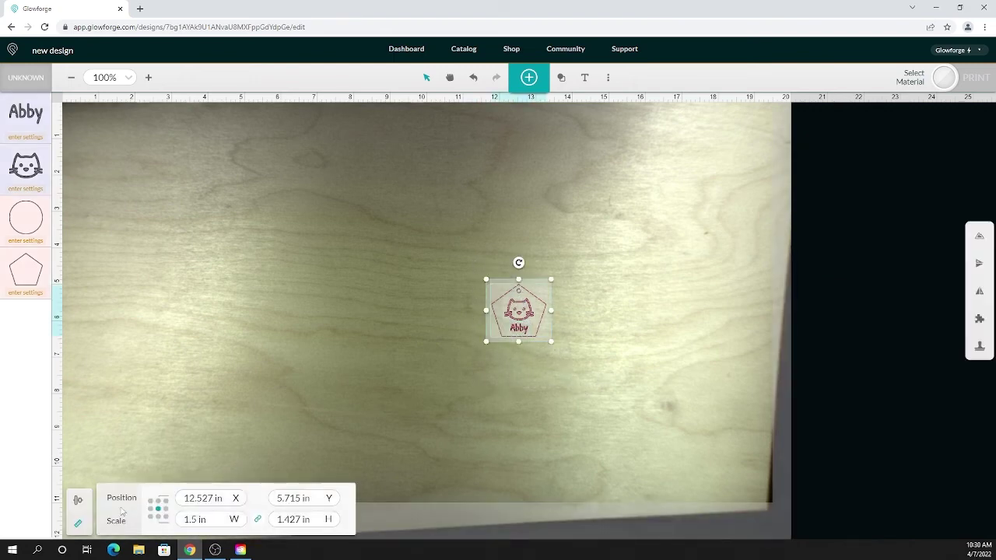
click(78, 500)
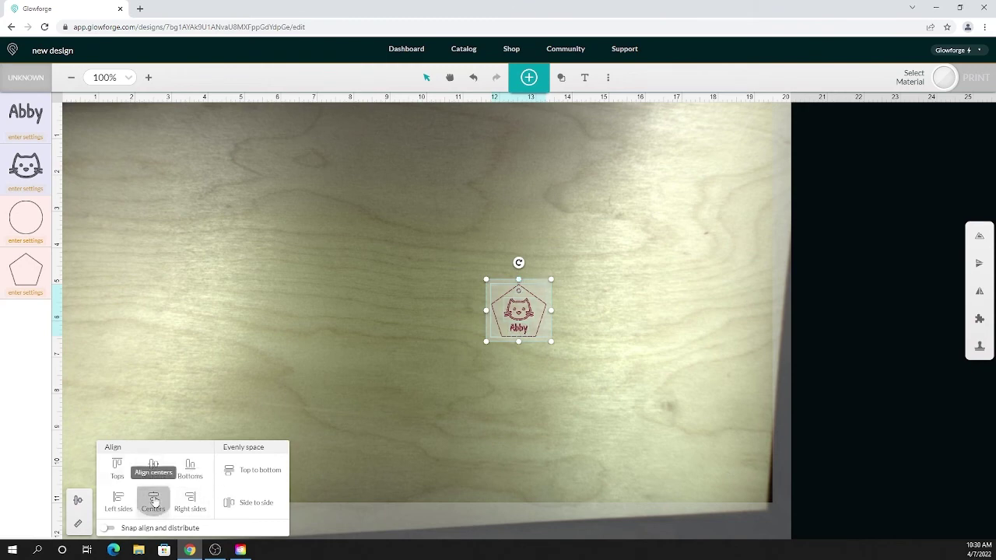
click(578, 416)
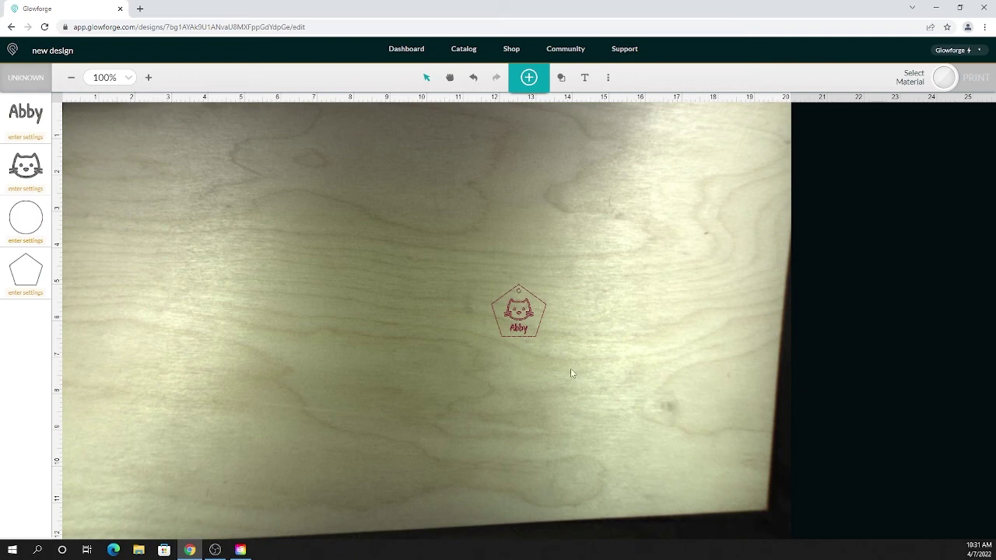
Look through the material choices and open the thickness entry for an uncertified material
click(21, 82)
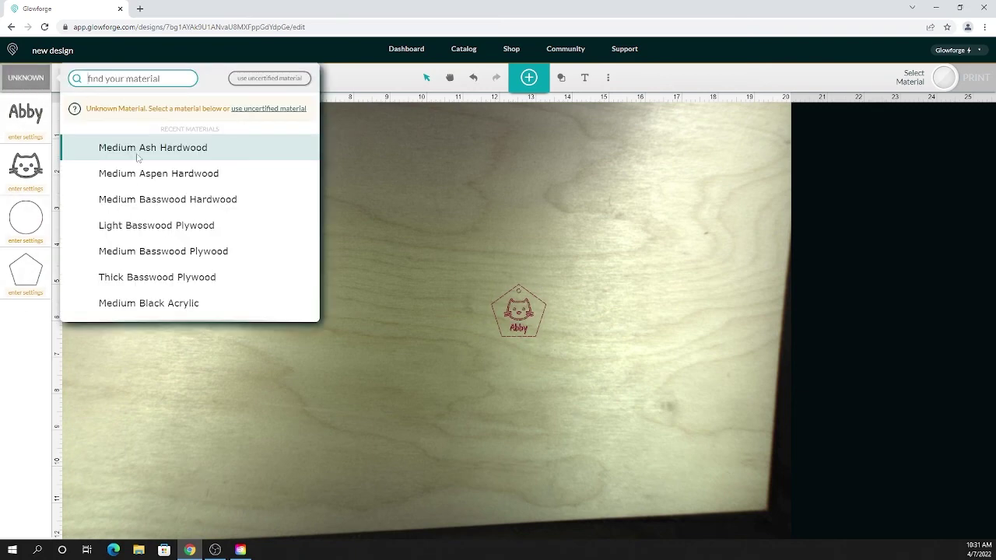
click(618, 236)
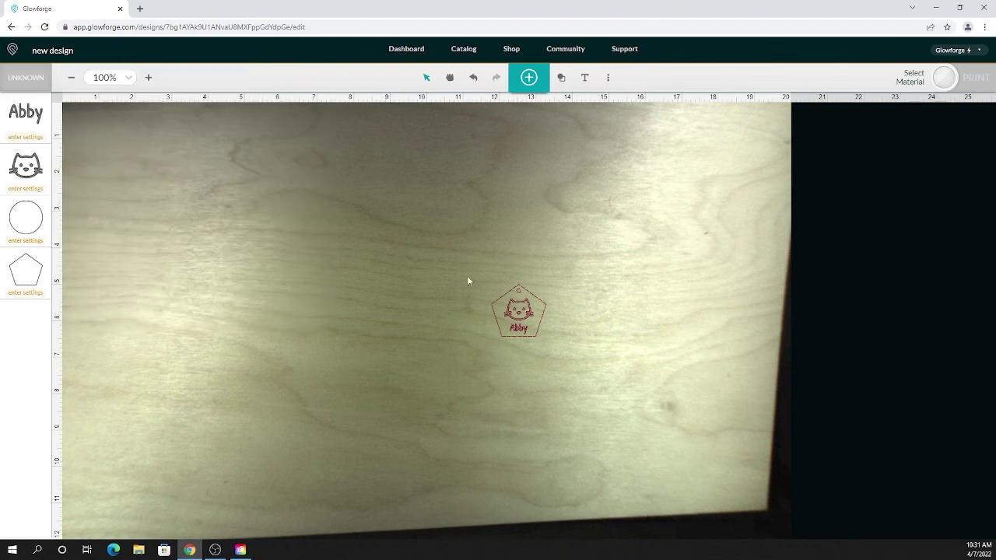
click(26, 78)
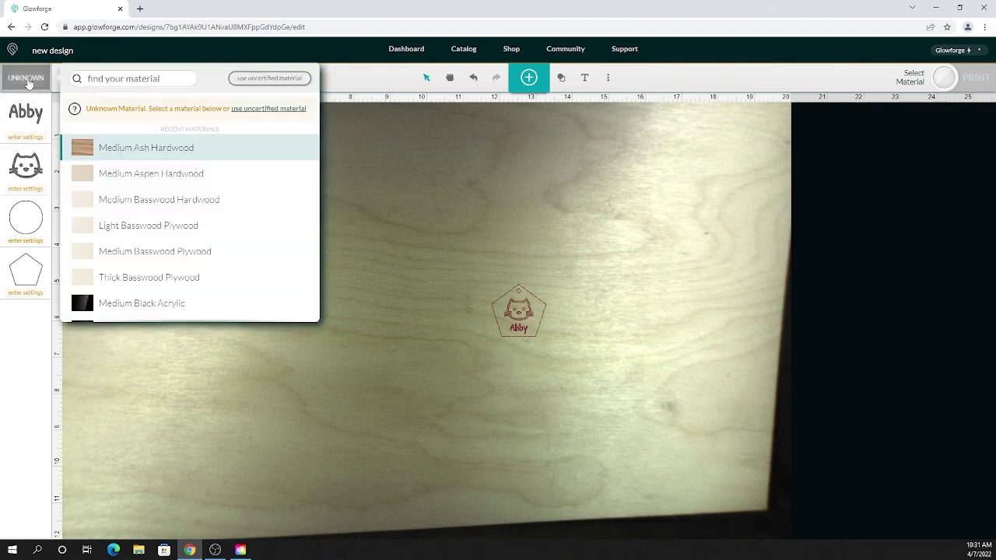
click(273, 79)
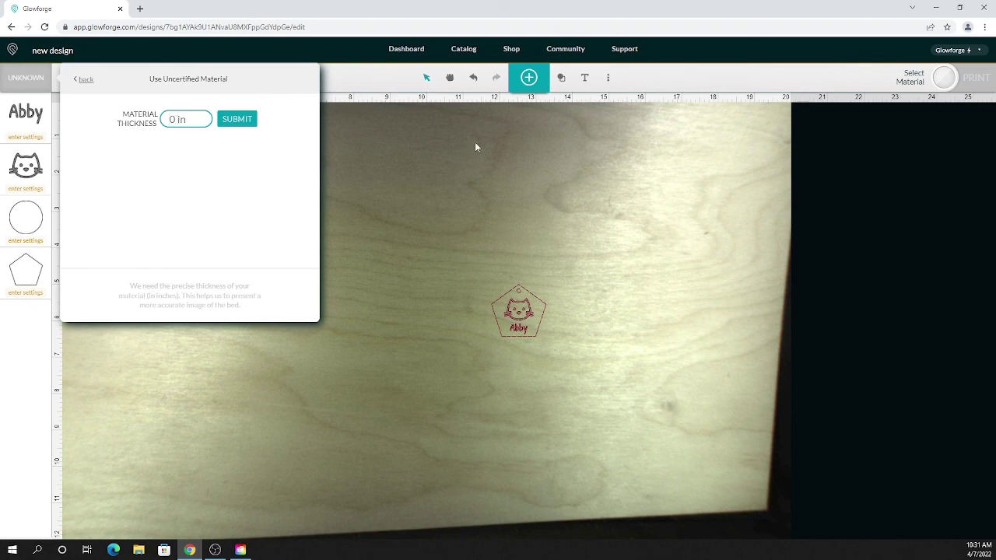
Assign manual engrave settings to the name text, with speed 1000, precision power 1, 225 lines per inch and 1 pass
click(14, 124)
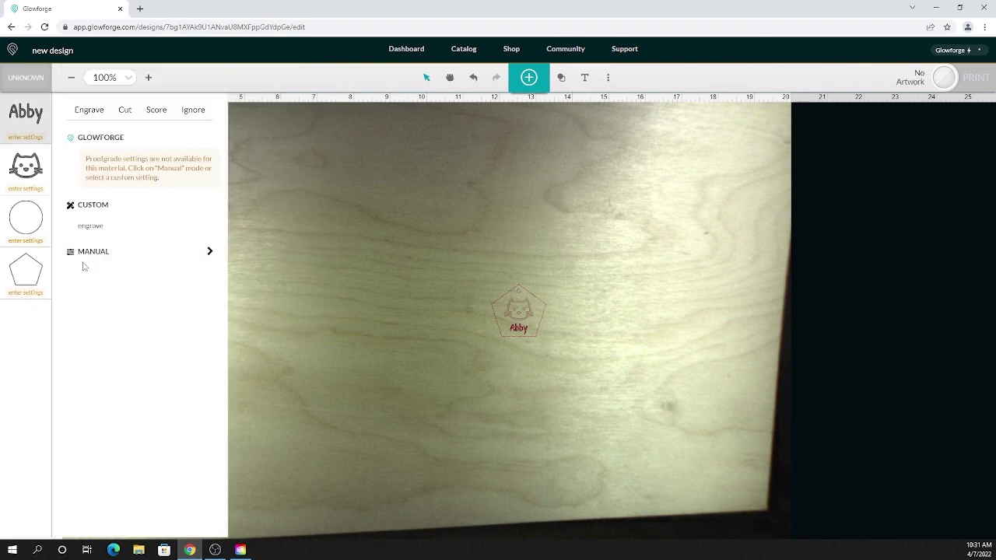
click(85, 253)
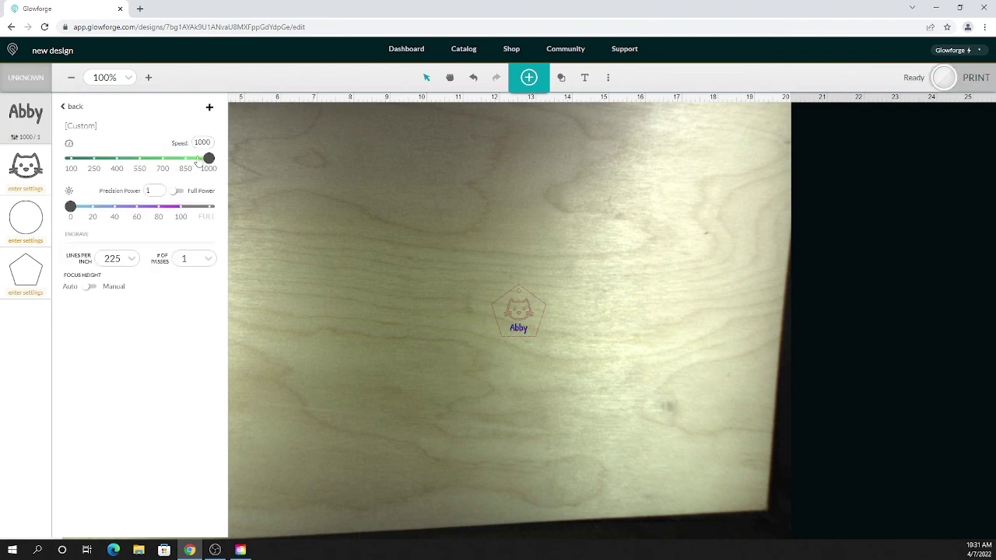
click(336, 212)
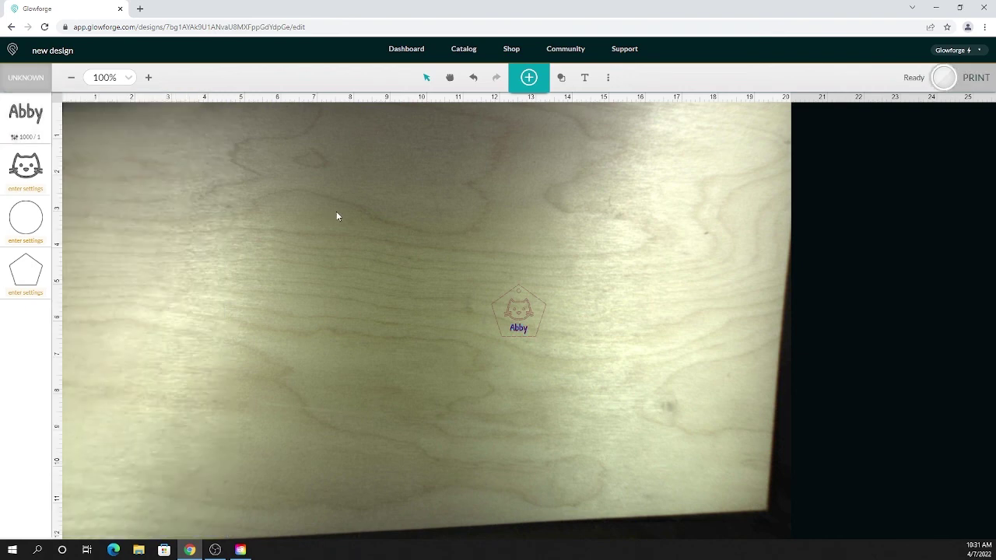